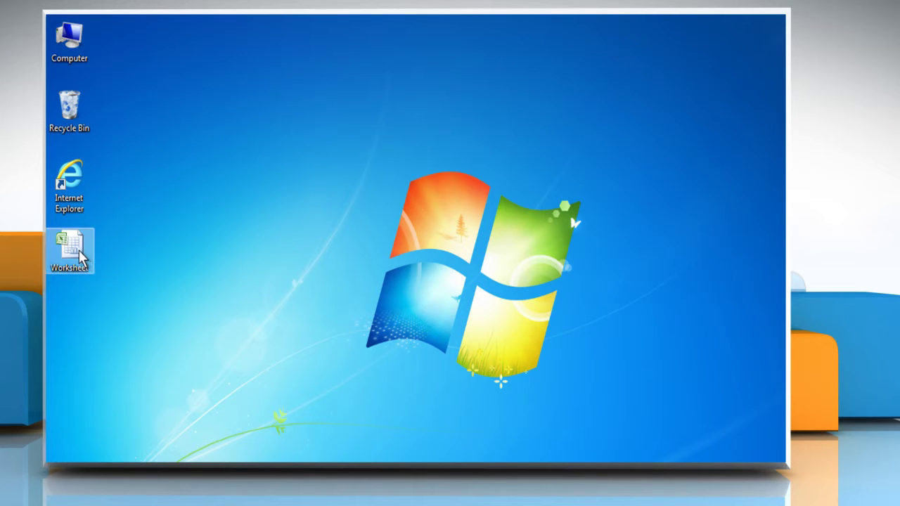
# - Open the Worksheet file from the Windows 7 desktop in Excel
pyautogui.rightClick(79, 251)
pyautogui.click(112, 260)
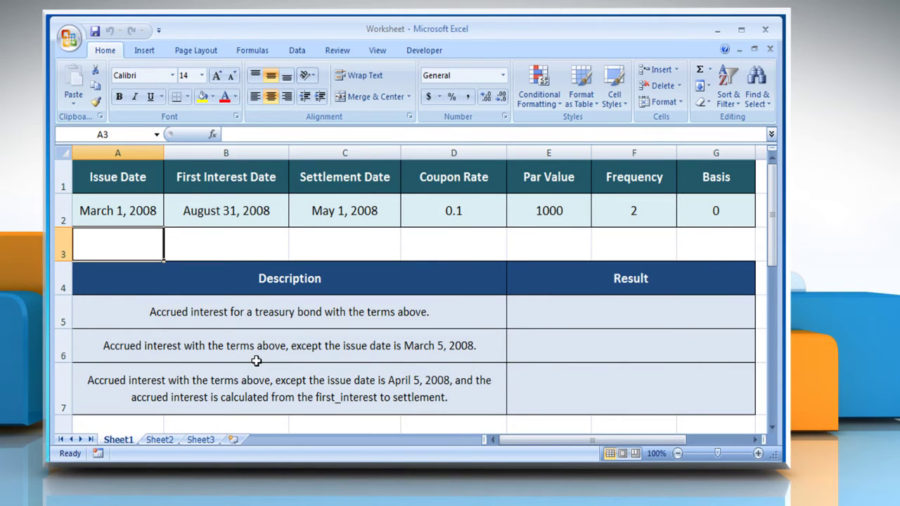
pyautogui.click(310, 323)
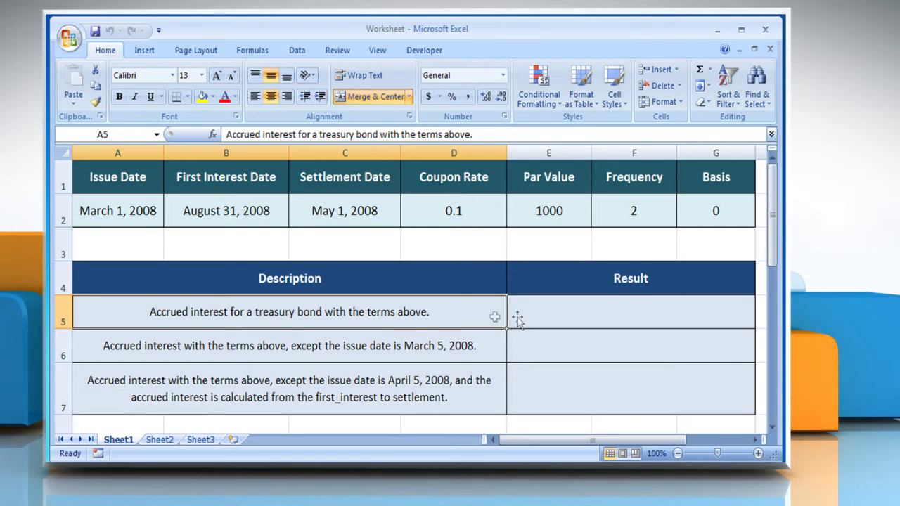
pyautogui.click(649, 318)
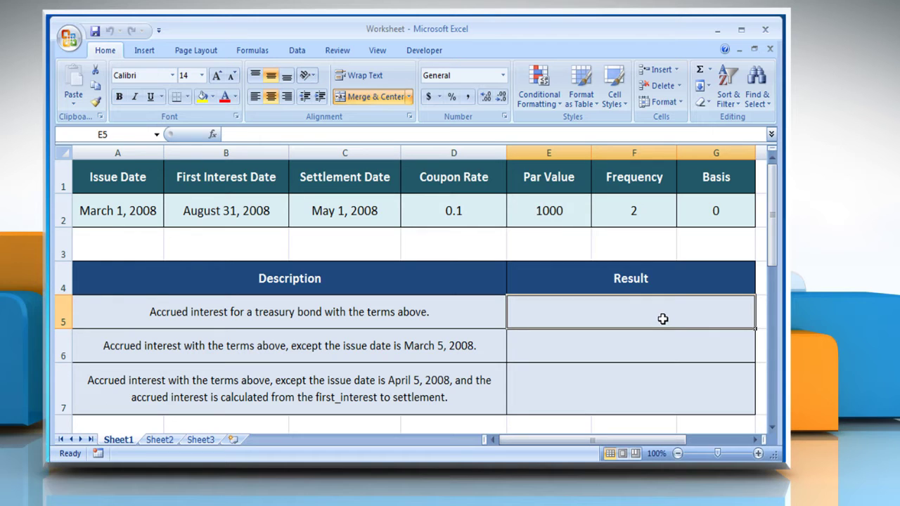
# - Start E5's =ACCRINT formula with arguments A2, B2, C2 and D2
pyautogui.write('=')
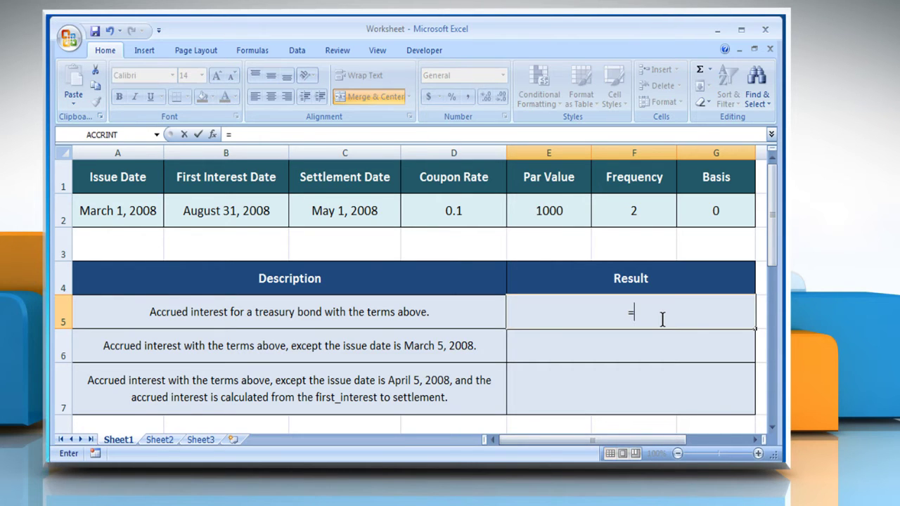
pyautogui.write('ACCRINT(')
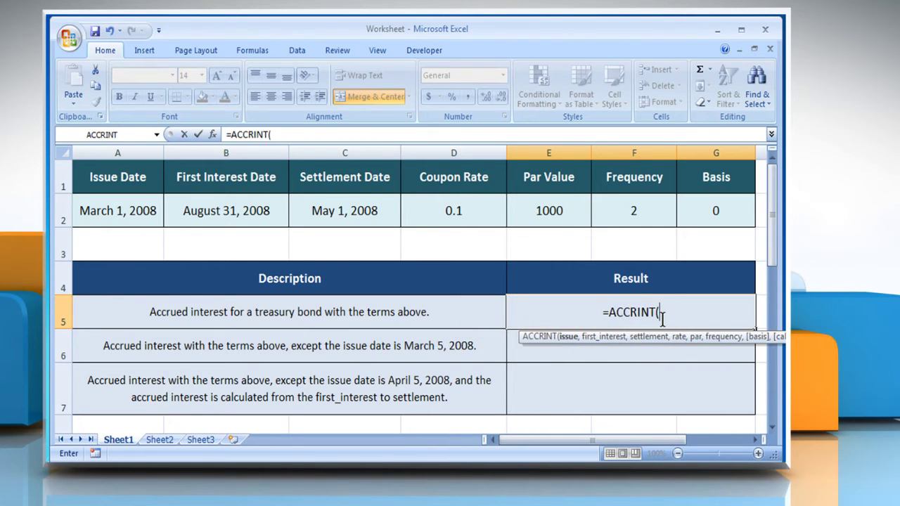
pyautogui.click(148, 214)
pyautogui.write(',')
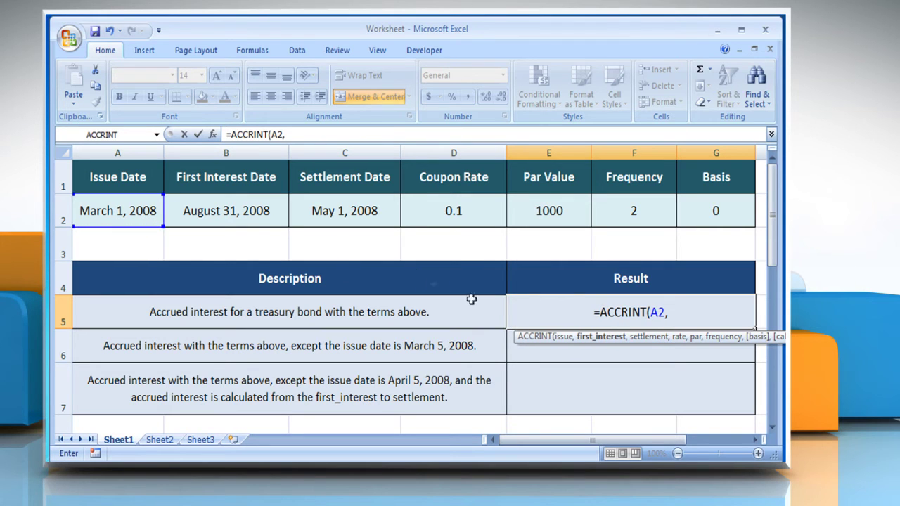
pyautogui.click(274, 210)
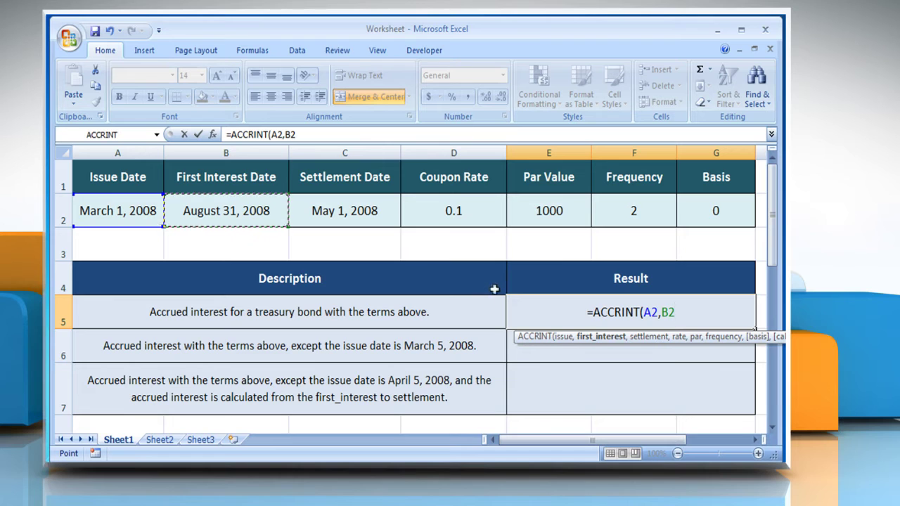
pyautogui.write(',')
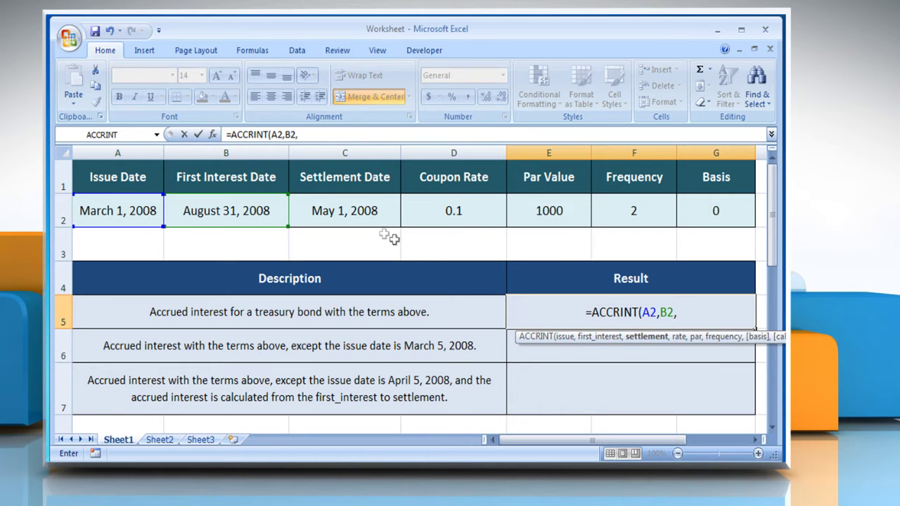
pyautogui.click(369, 212)
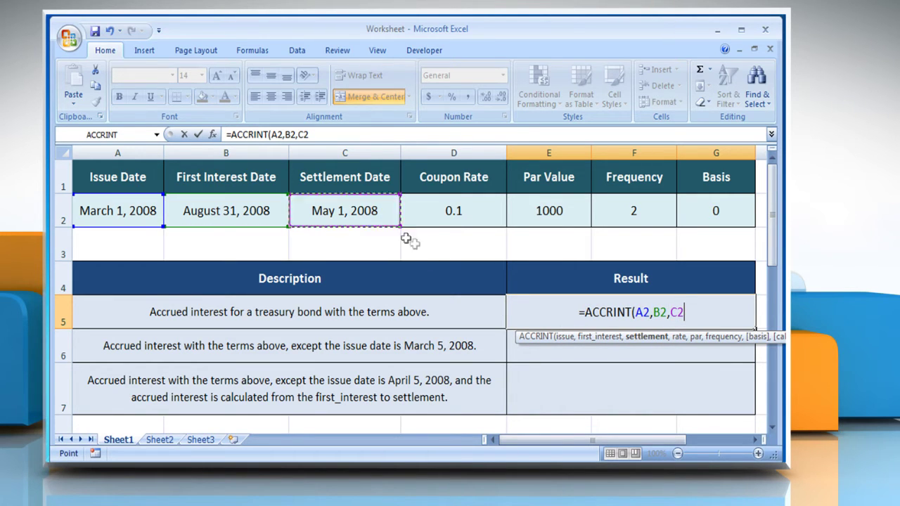
pyautogui.write(',')
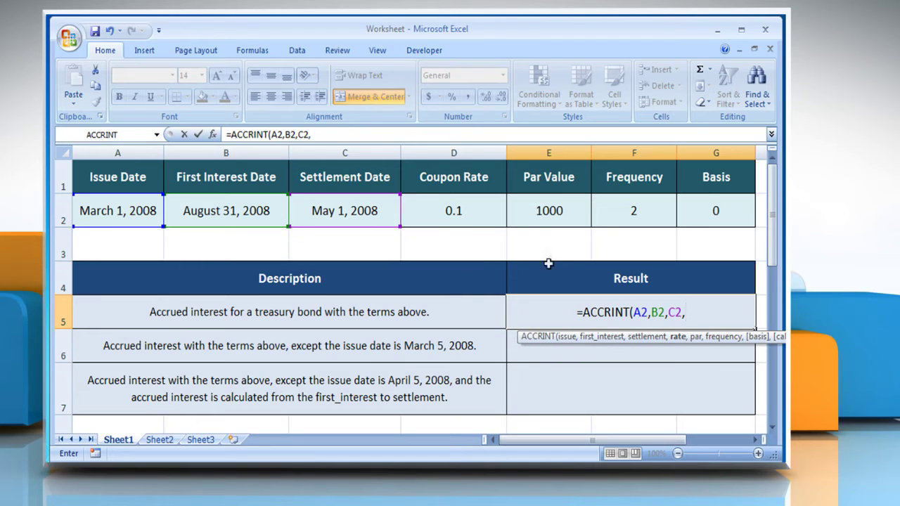
pyautogui.click(485, 210)
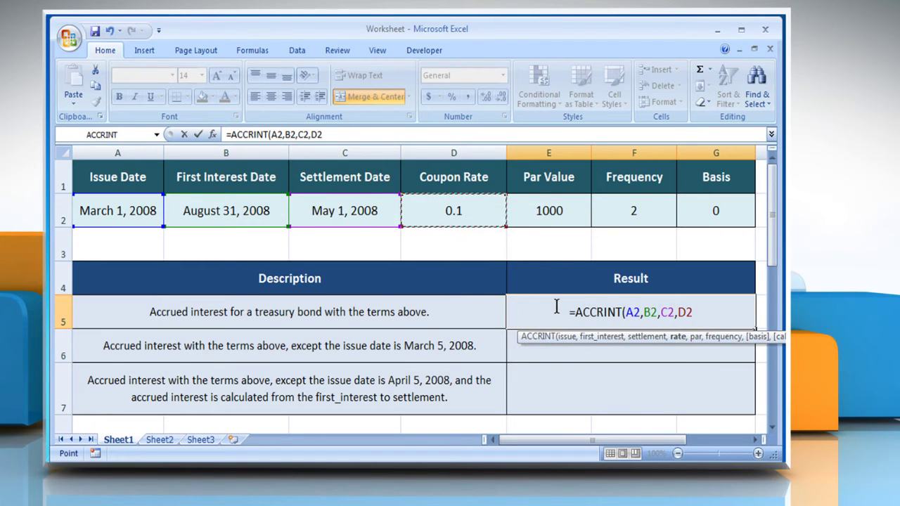
# - Finish the E5 formula with E2, F2 and G2, giving 16.66666667
pyautogui.write(',')
pyautogui.click(556, 214)
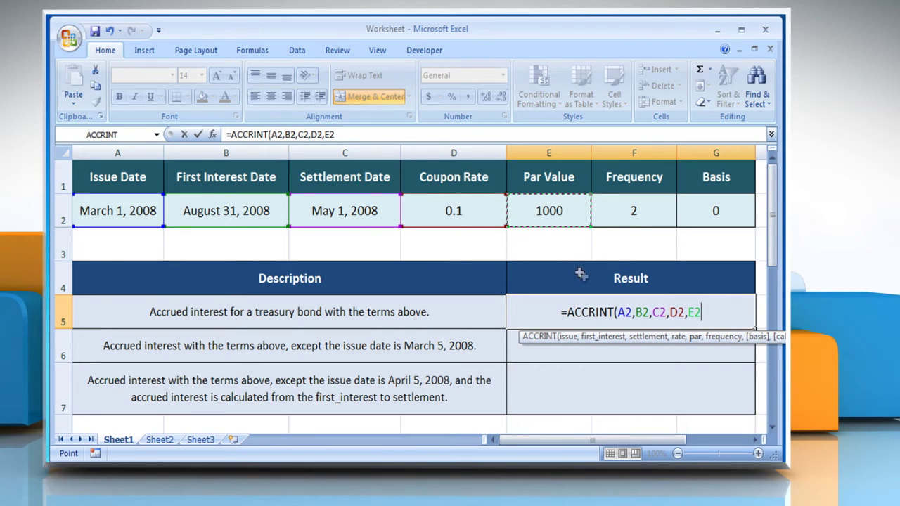
pyautogui.write(',')
pyautogui.click(622, 209)
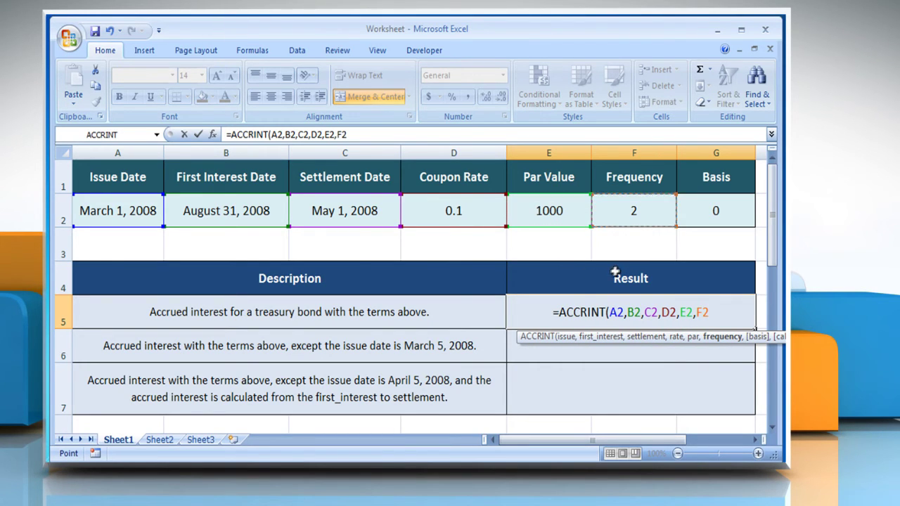
pyautogui.write(',')
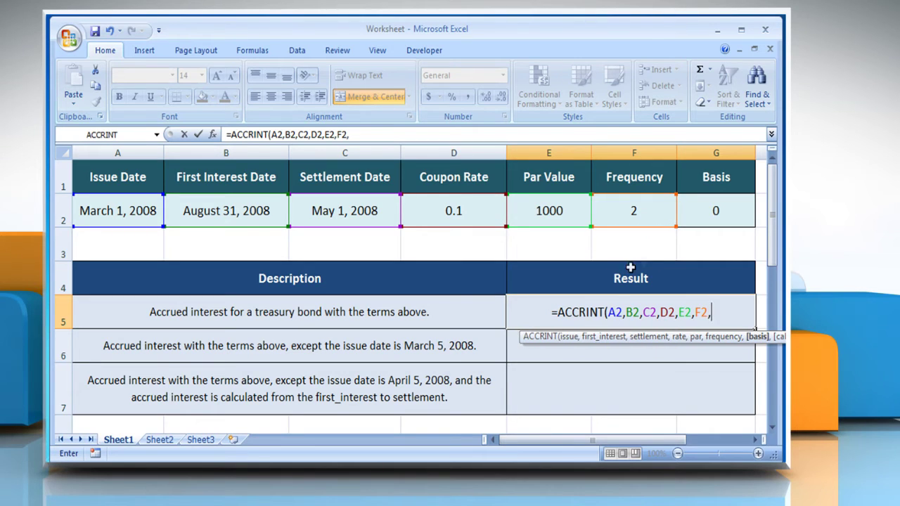
pyautogui.click(705, 209)
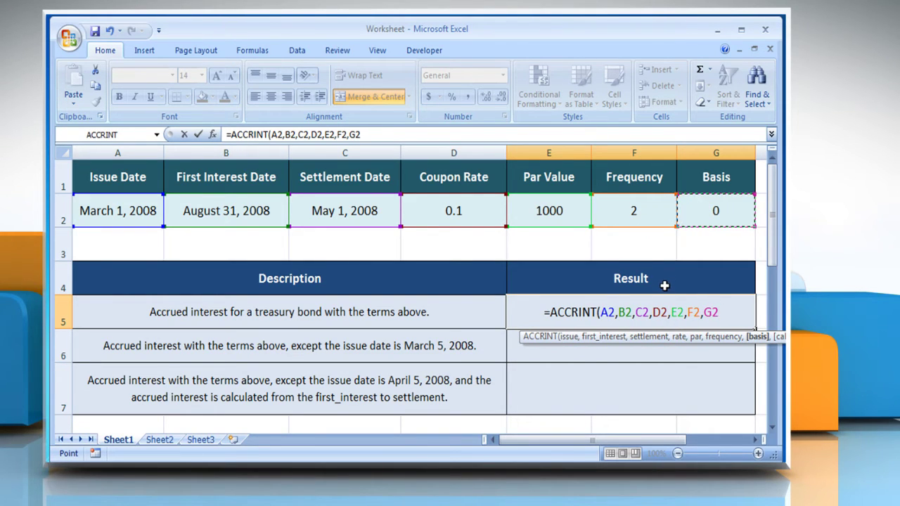
pyautogui.write(')')
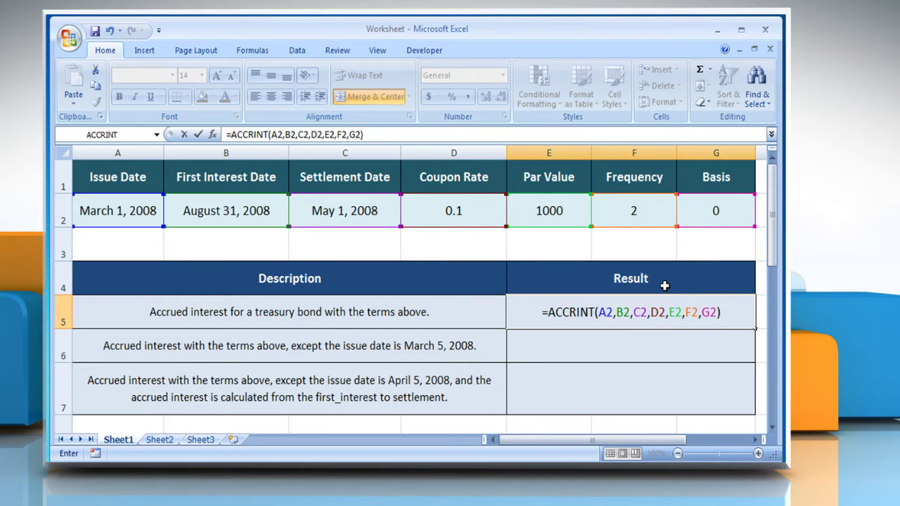
pyautogui.press('Return')
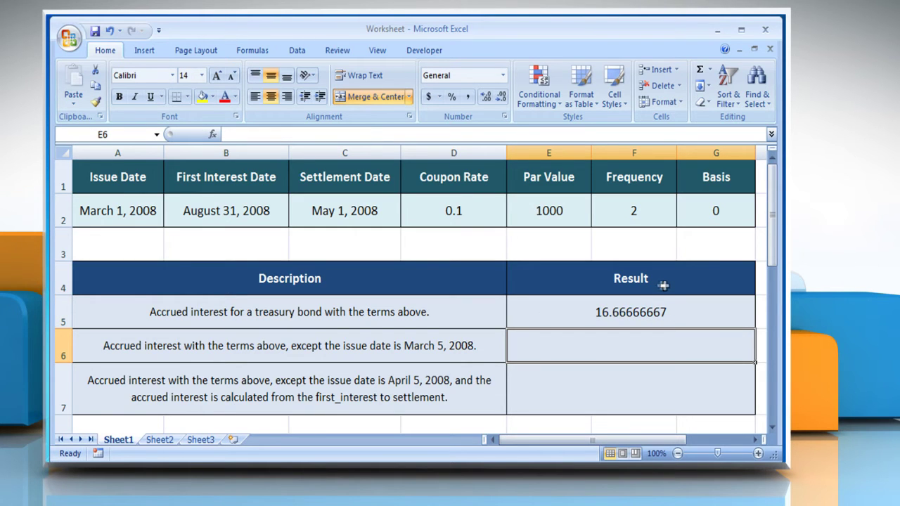
pyautogui.click(605, 318)
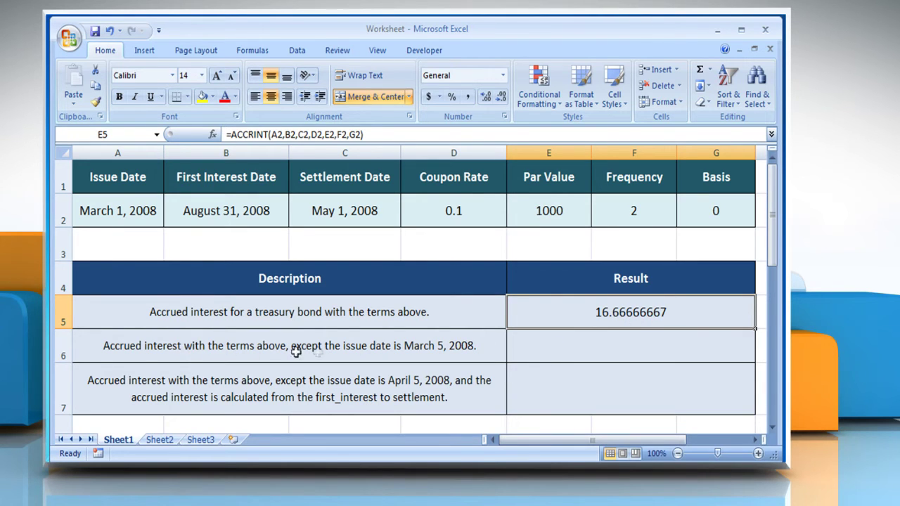
# - Begin E6 as =ACCRINT(DATE(2008,3,5), followed by B2 and C2
pyautogui.click(593, 351)
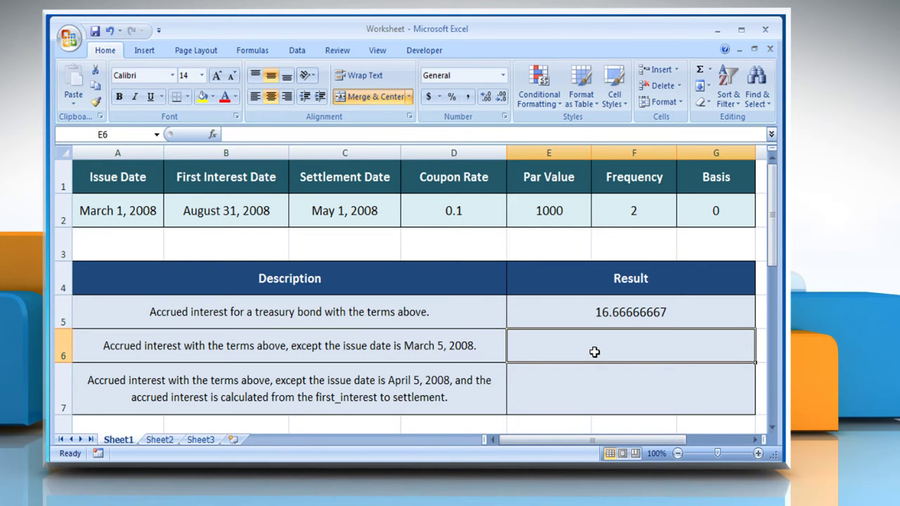
pyautogui.write('=ACCRINT')
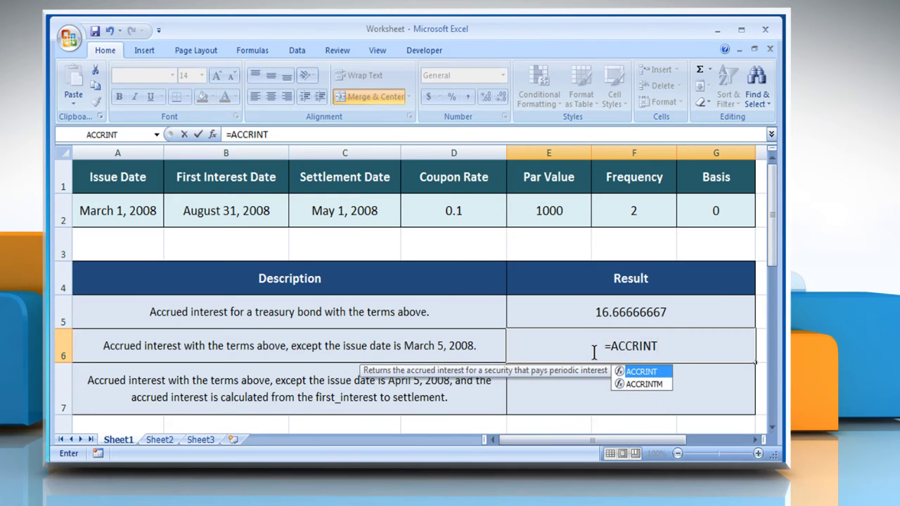
pyautogui.write('(DA')
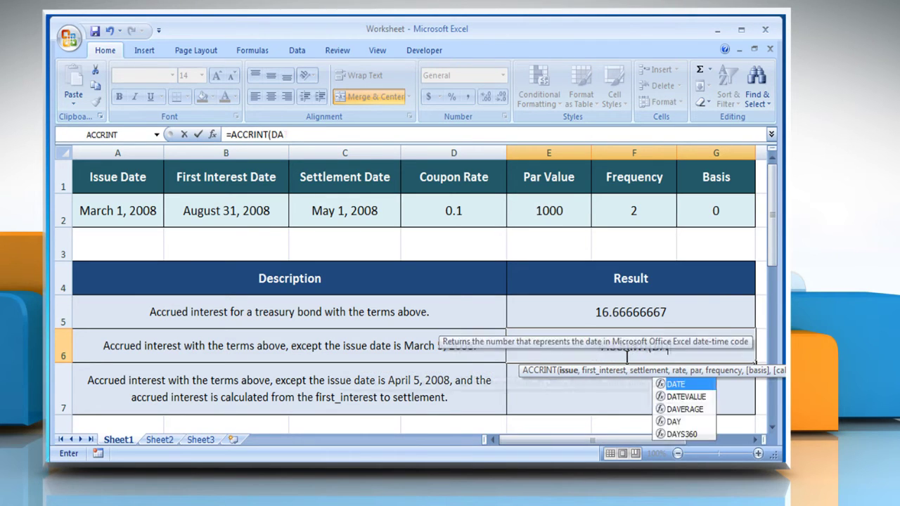
pyautogui.write('TE(')
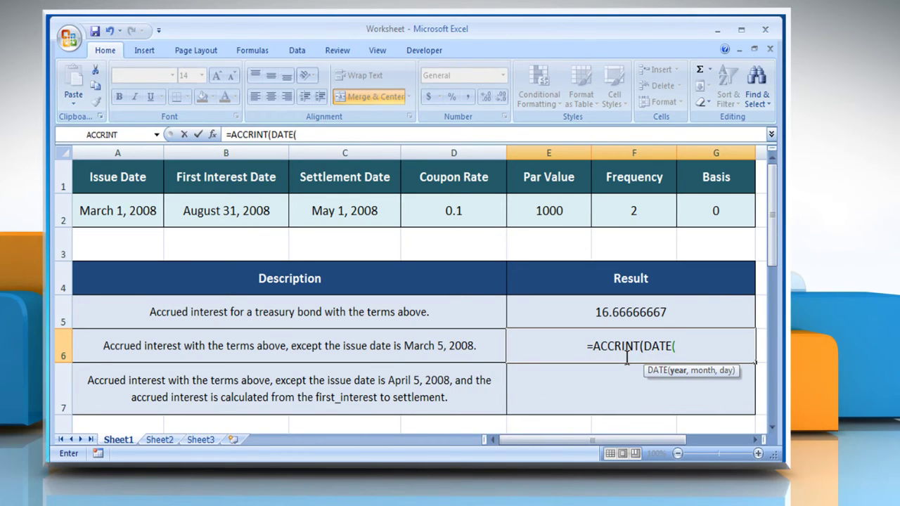
pyautogui.write('2008,3,5')
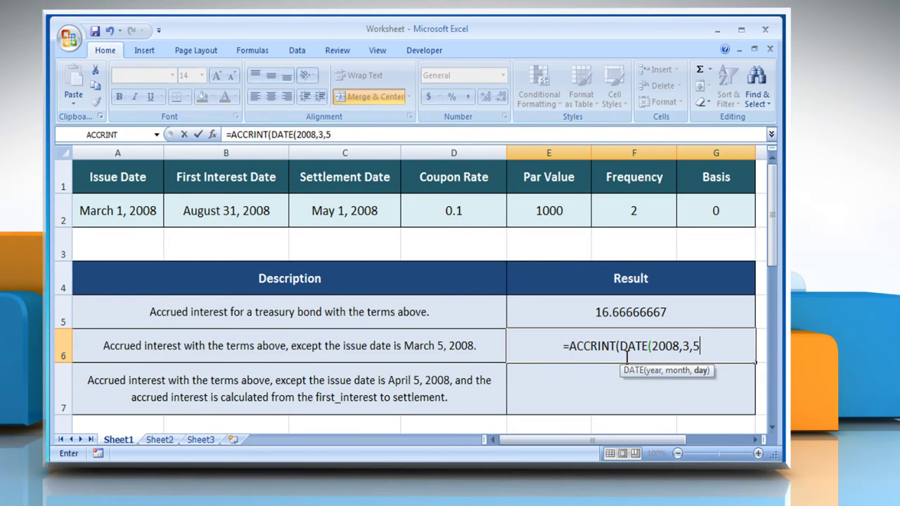
pyautogui.write(')')
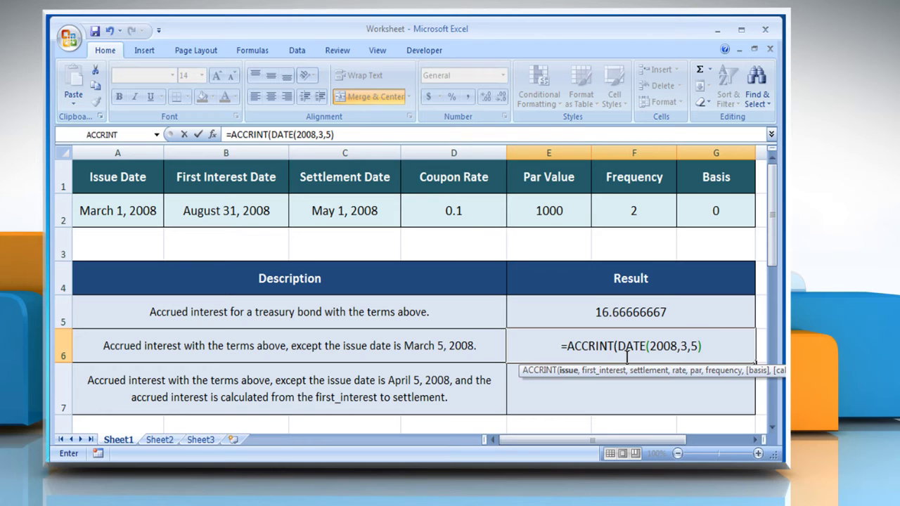
pyautogui.write(',')
pyautogui.click(267, 218)
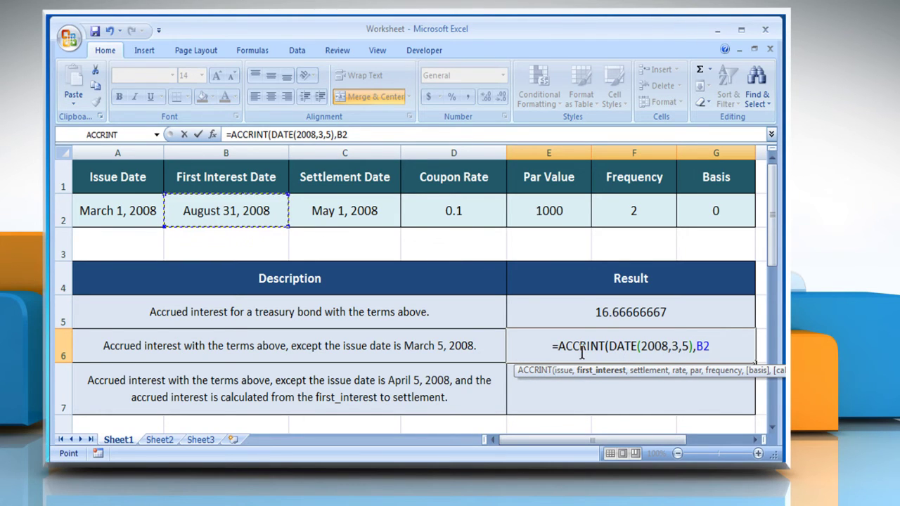
pyautogui.write(',')
pyautogui.click(378, 216)
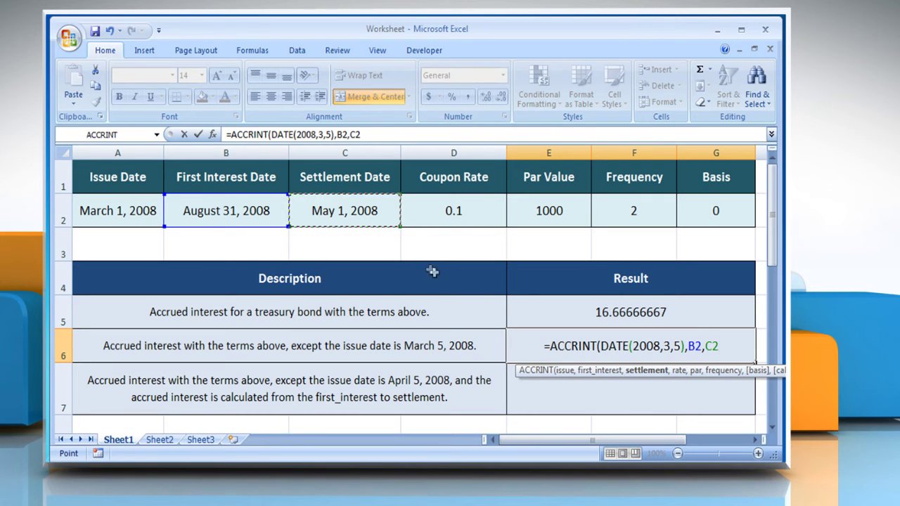
pyautogui.write(',')
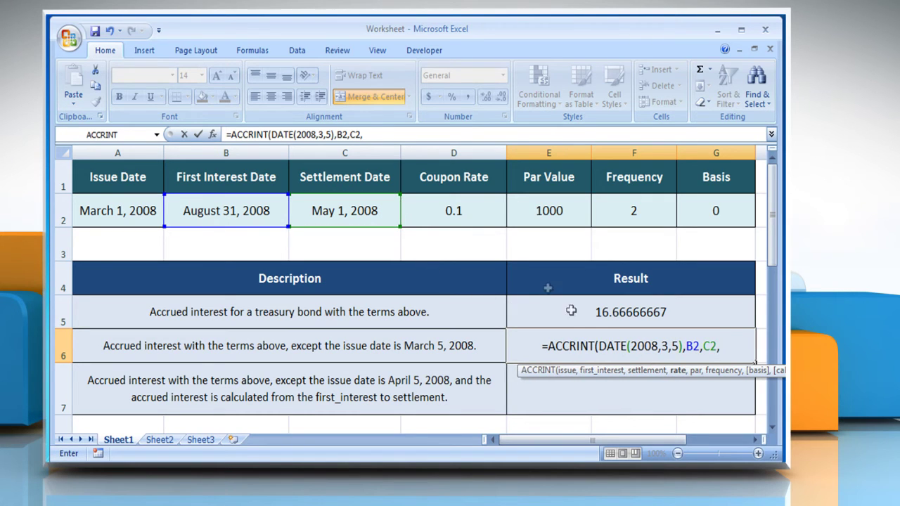
# - Complete the E6 formula with D2, E2, F2, G2 and FALSE, giving 15.55555556
pyautogui.click(476, 216)
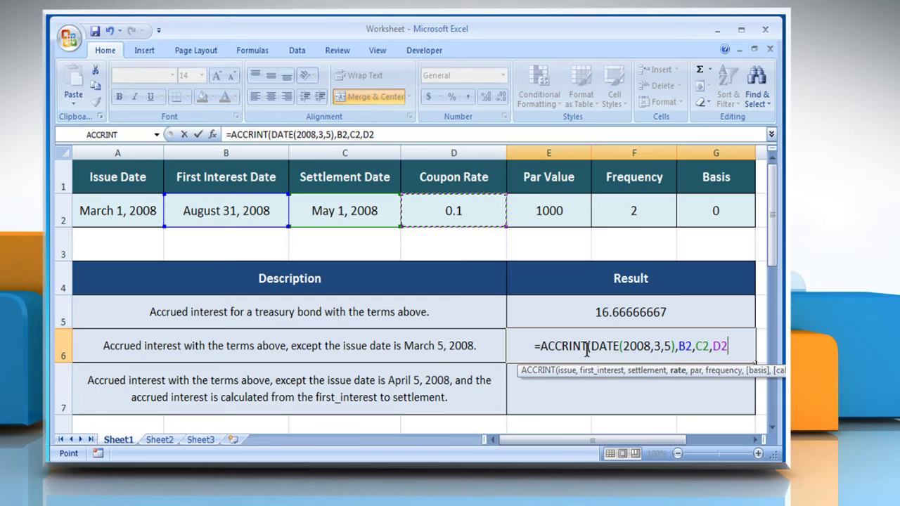
pyautogui.write(',')
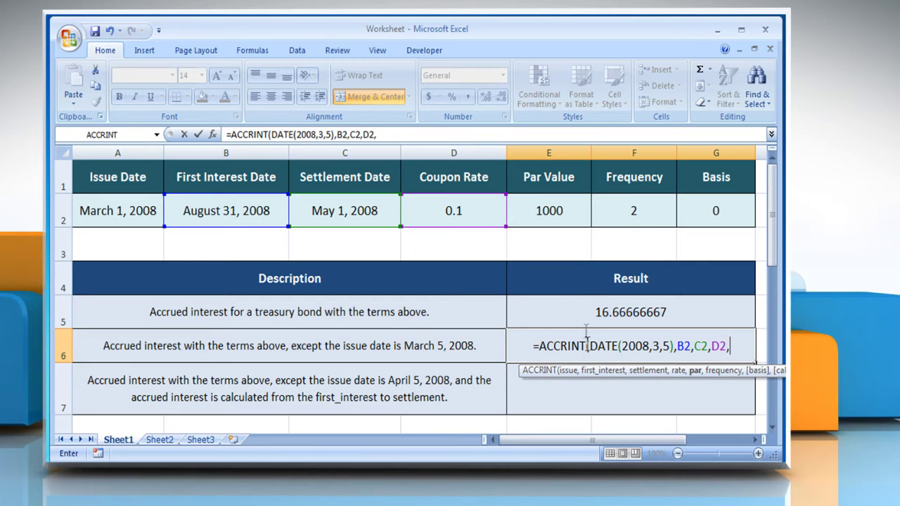
pyautogui.click(573, 217)
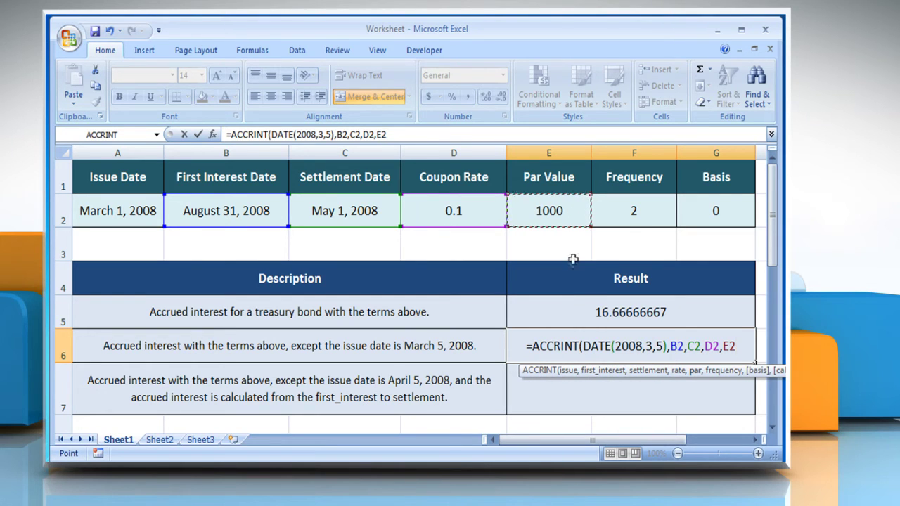
pyautogui.write(',')
pyautogui.click(633, 216)
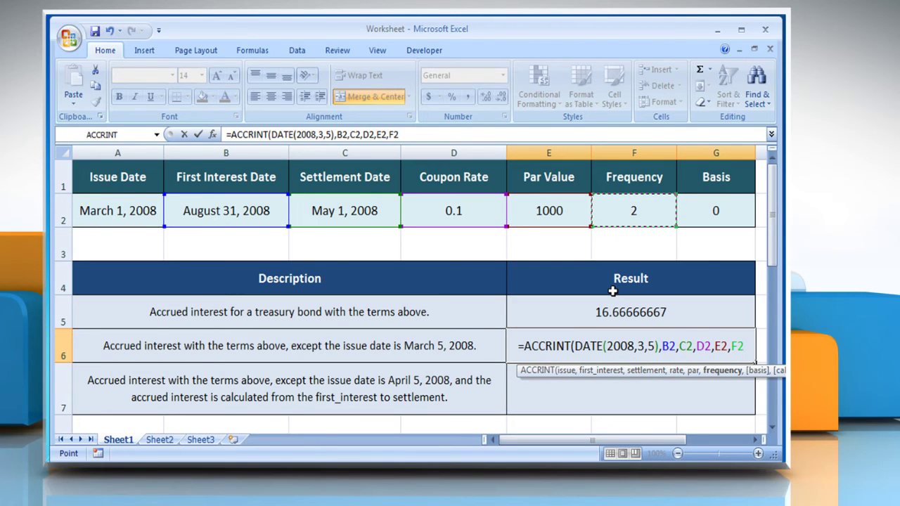
pyautogui.write(',')
pyautogui.click(718, 214)
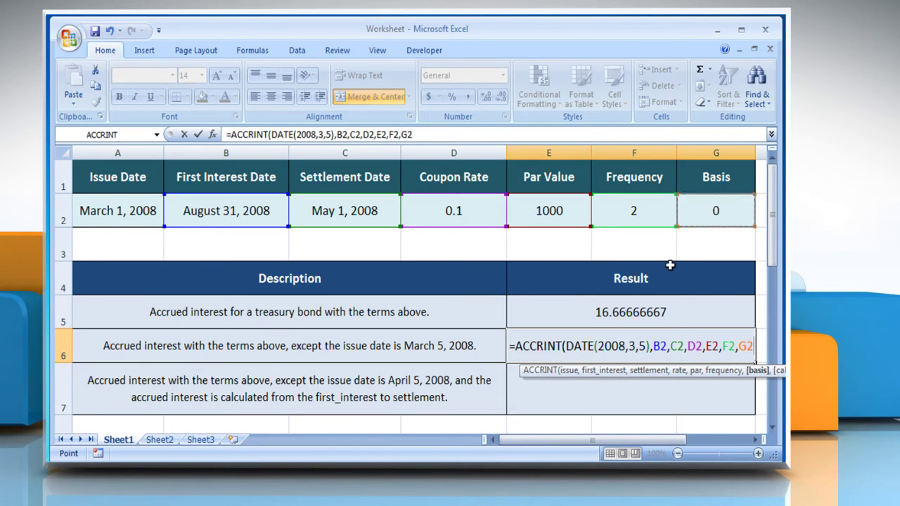
pyautogui.write(',')
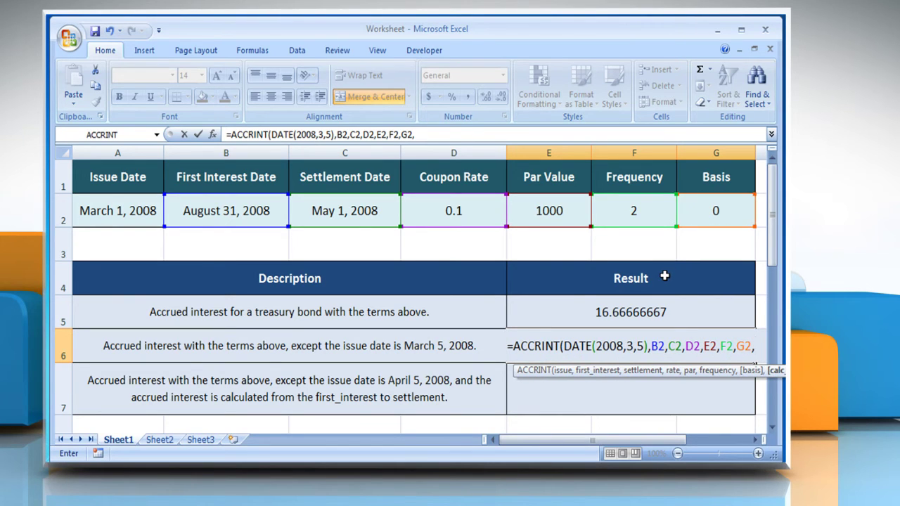
pyautogui.write('FALSE)')
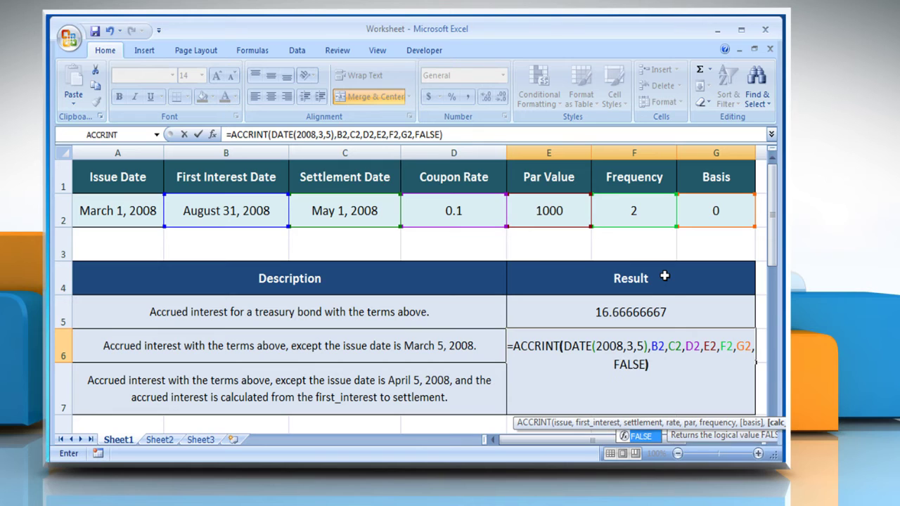
pyautogui.press('Return')
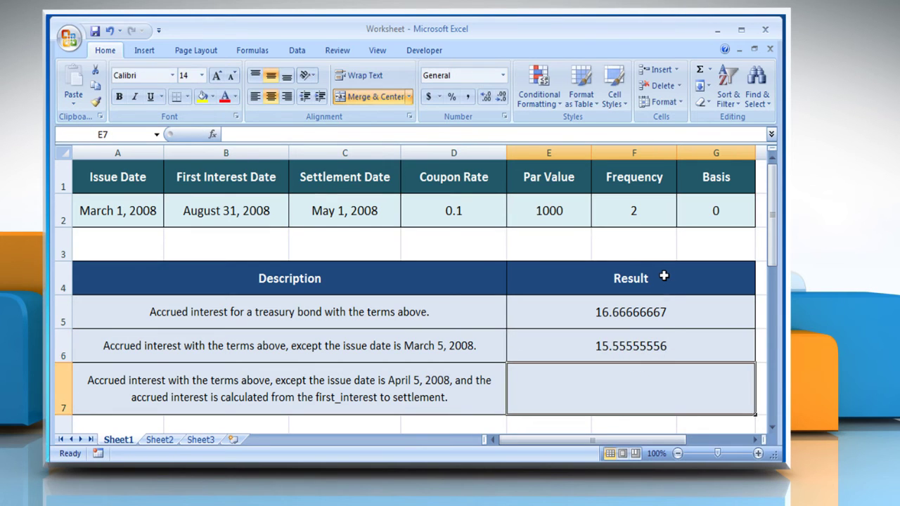
pyautogui.click(666, 342)
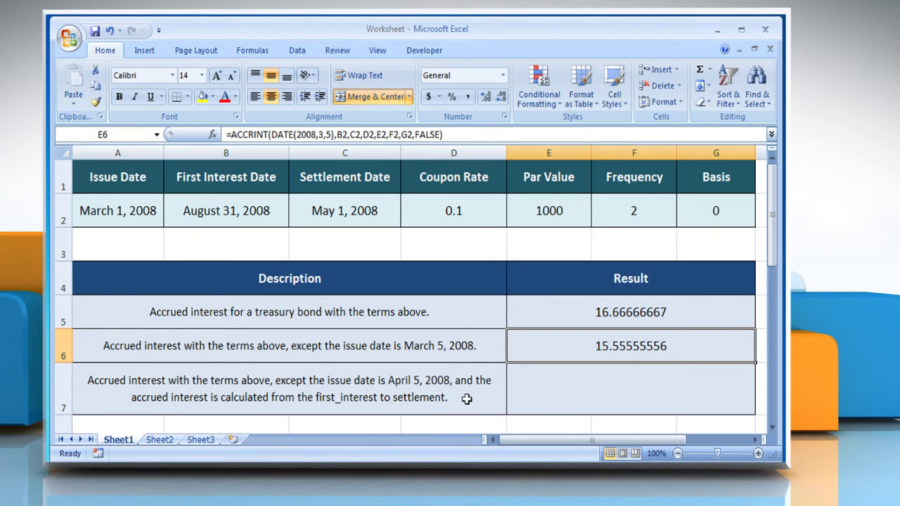
pyautogui.click(643, 397)
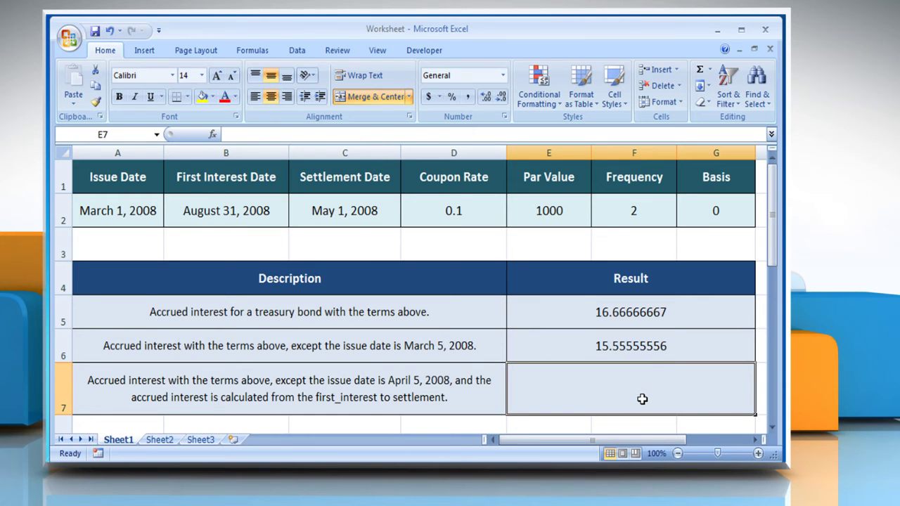
# - Type =ACCRINT(DATE(2008,4,5), into cell E7
pyautogui.write('=ACCRINT')
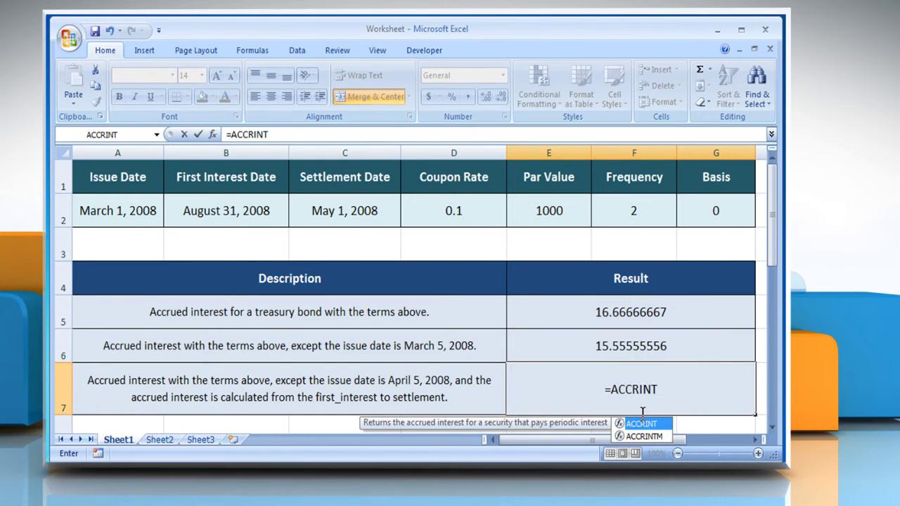
pyautogui.write('(DA')
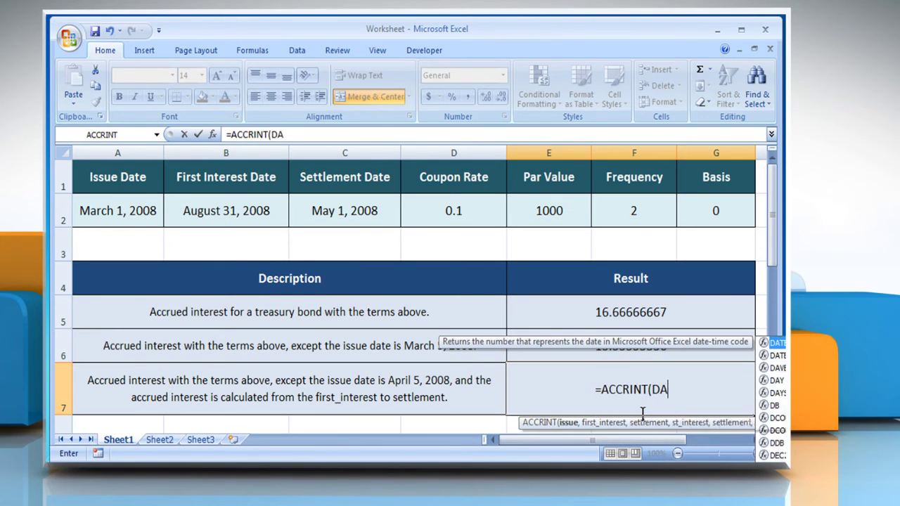
pyautogui.write('TE(2008')
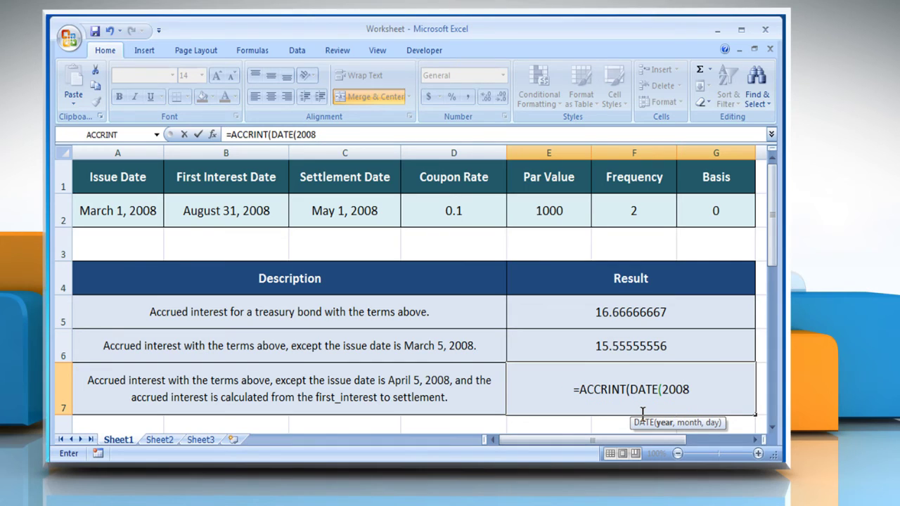
pyautogui.write(',4,5')
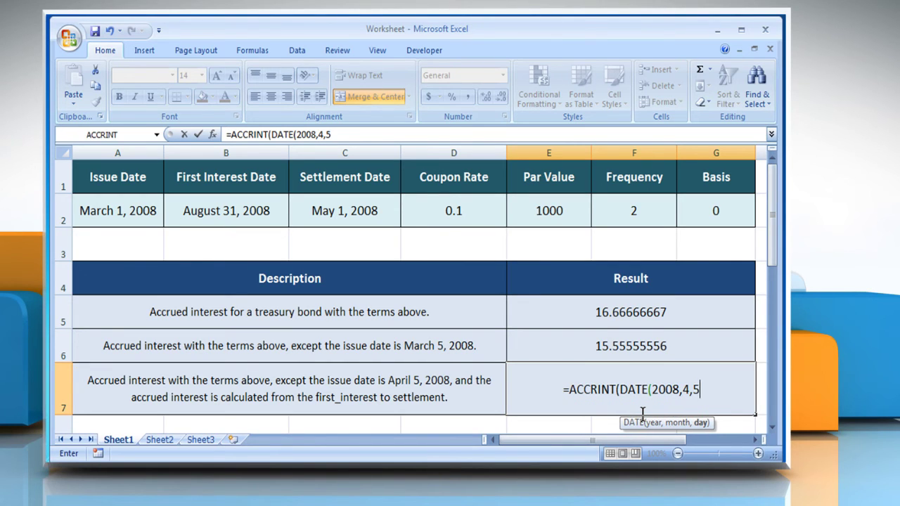
pyautogui.write(')')
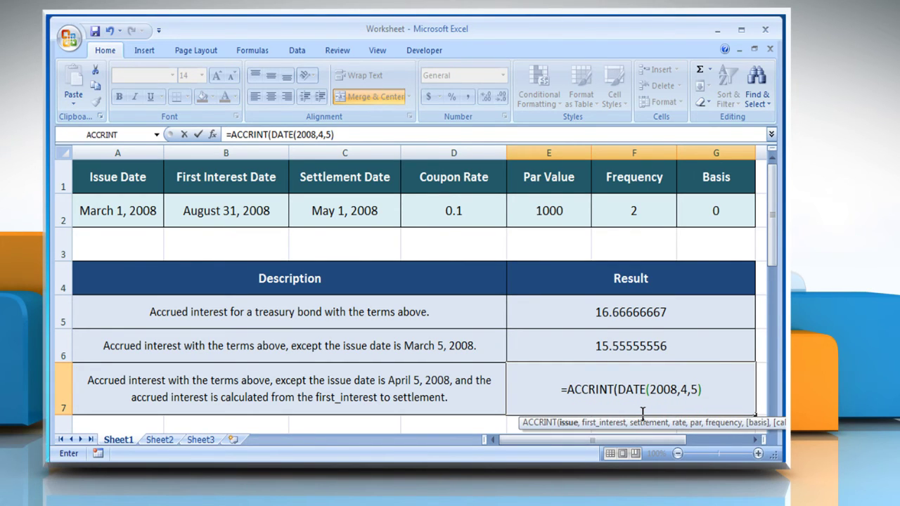
pyautogui.write(',')
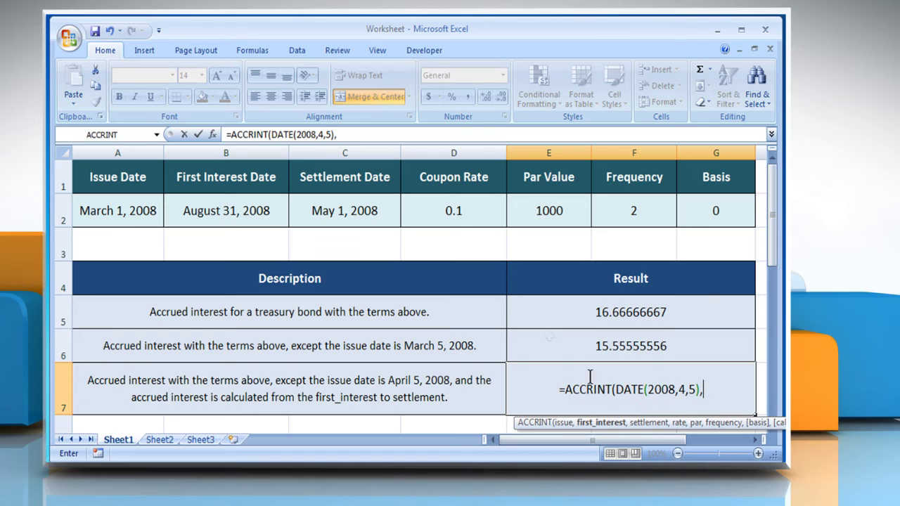
# - Add B2, C2 and D2 as E7's first interest, settlement and rate arguments
pyautogui.click(266, 221)
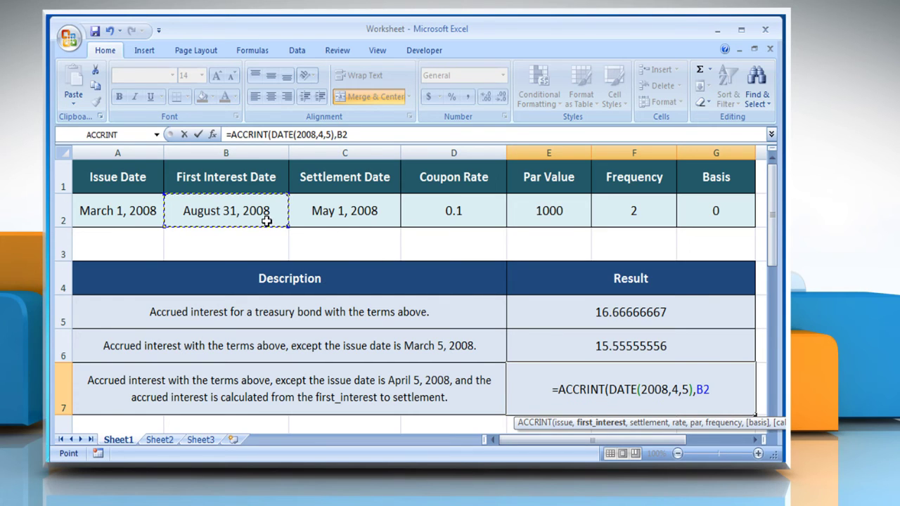
pyautogui.write(',')
pyautogui.click(383, 222)
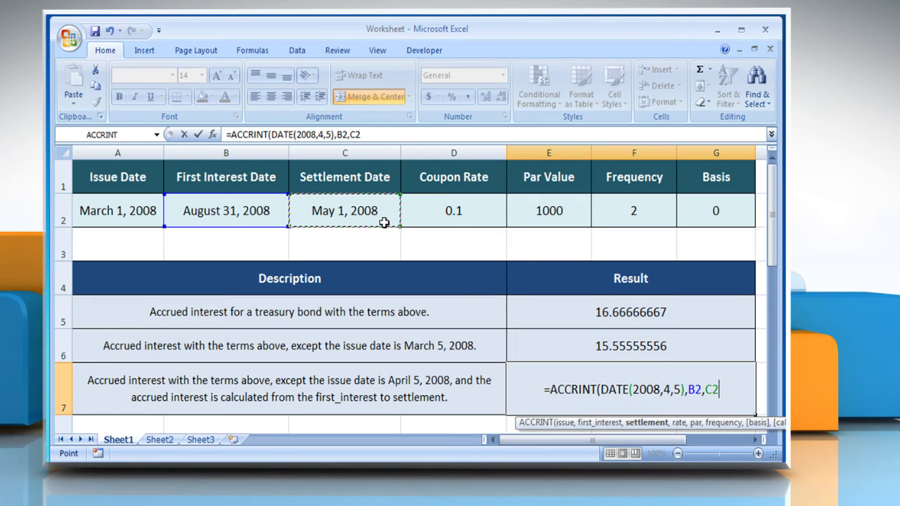
pyautogui.write(',')
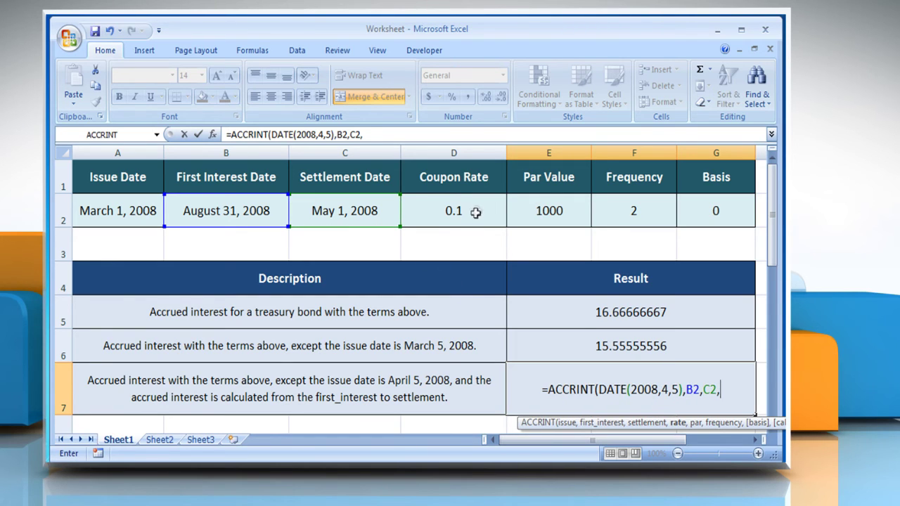
pyautogui.click(477, 211)
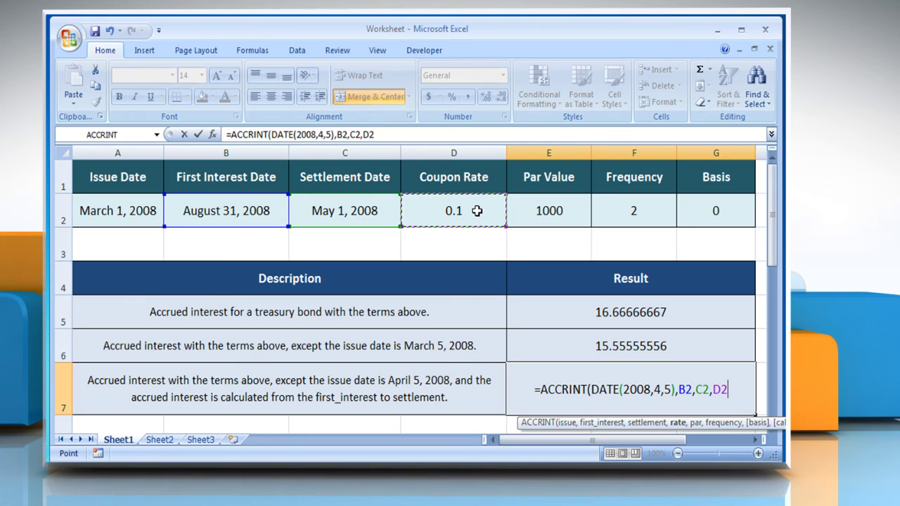
pyautogui.write(',')
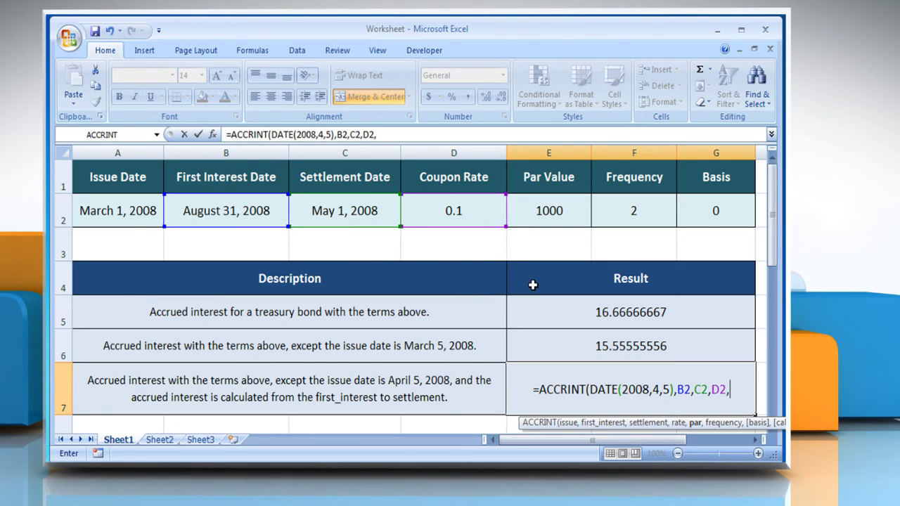
# - Finish E7 with E2, F2, G2 and TRUE, returning 7.222222222
pyautogui.click(533, 222)
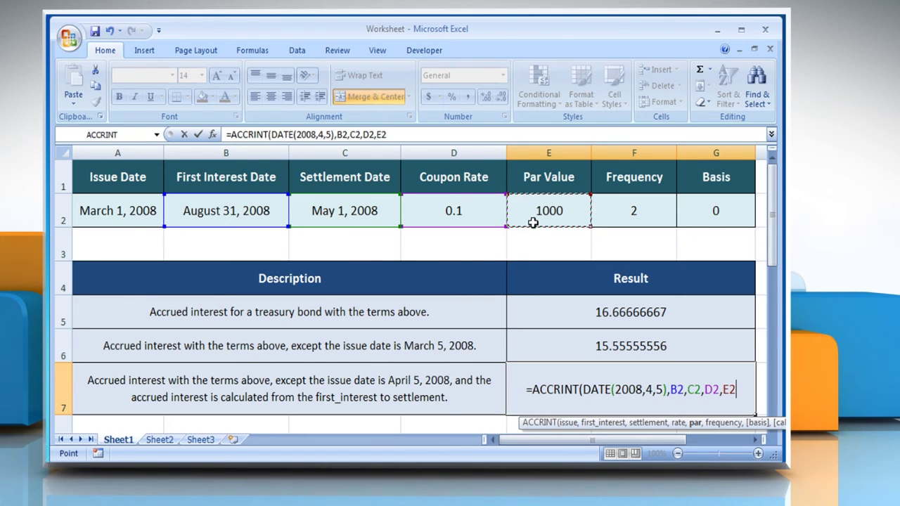
pyautogui.write(',')
pyautogui.click(649, 212)
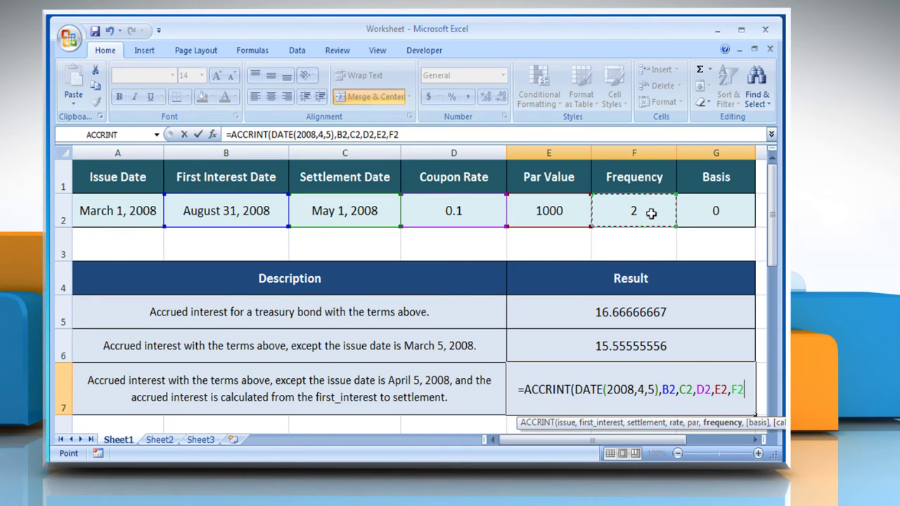
pyautogui.write(',')
pyautogui.click(717, 216)
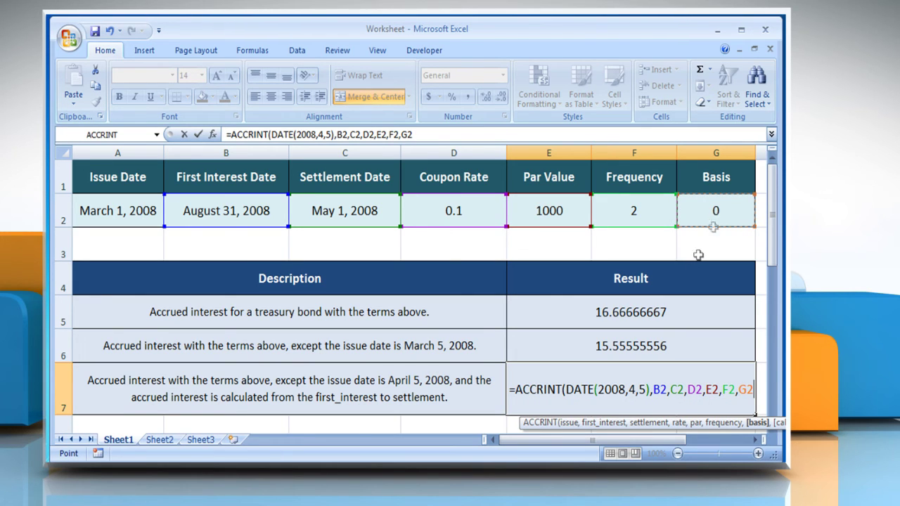
pyautogui.write(',TRUE)')
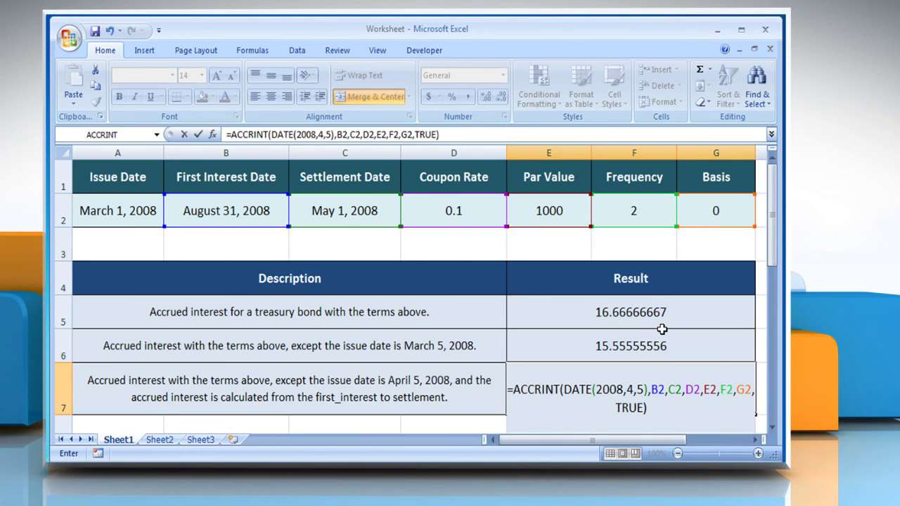
pyautogui.press('Return')
# - Reselect E7 to confirm its 7.222222222 result
pyautogui.click(664, 355)
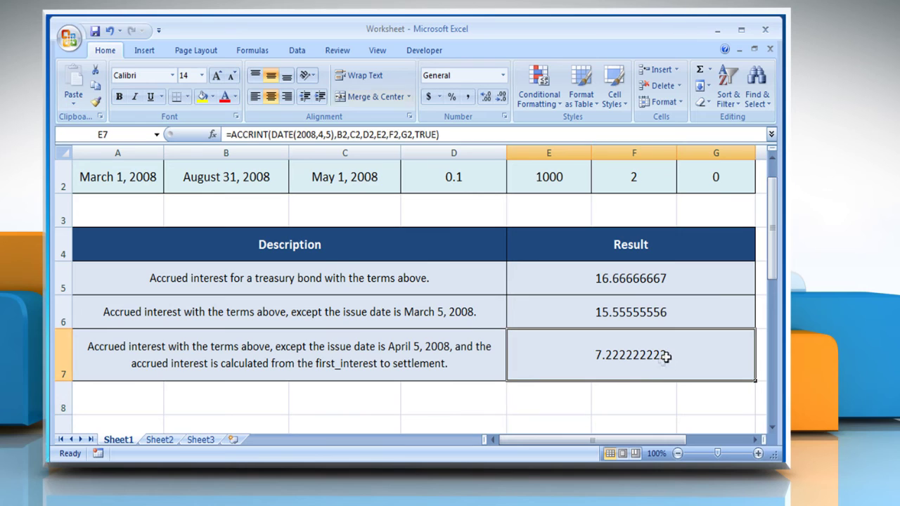